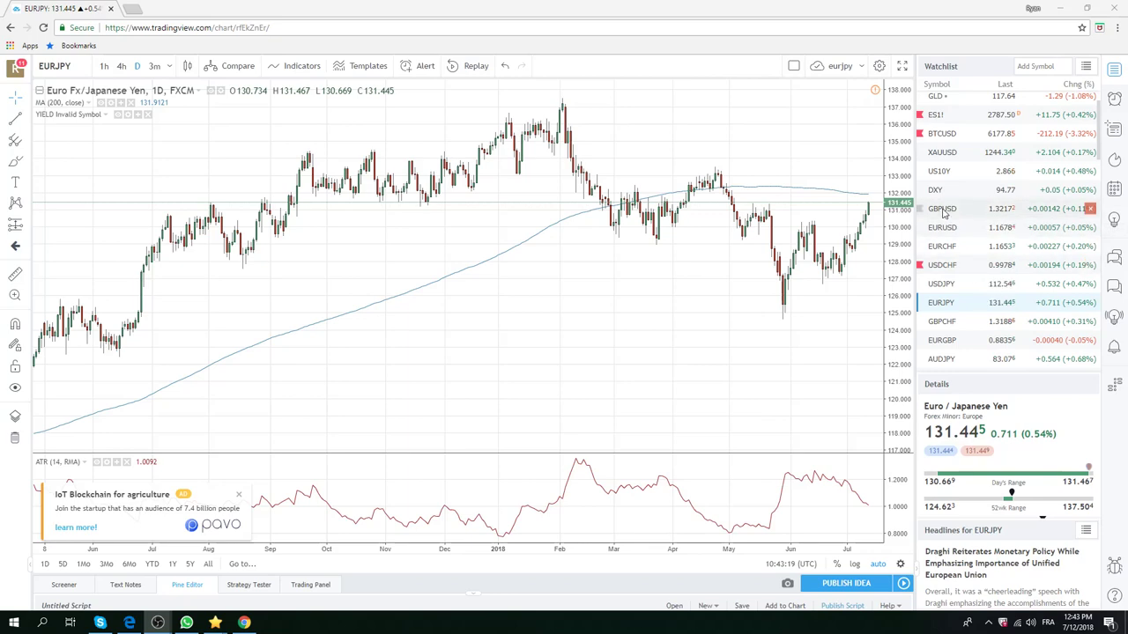
Load GBPUSD from the watchlist and switch it to 4-hour candles.
left_click(952, 209)
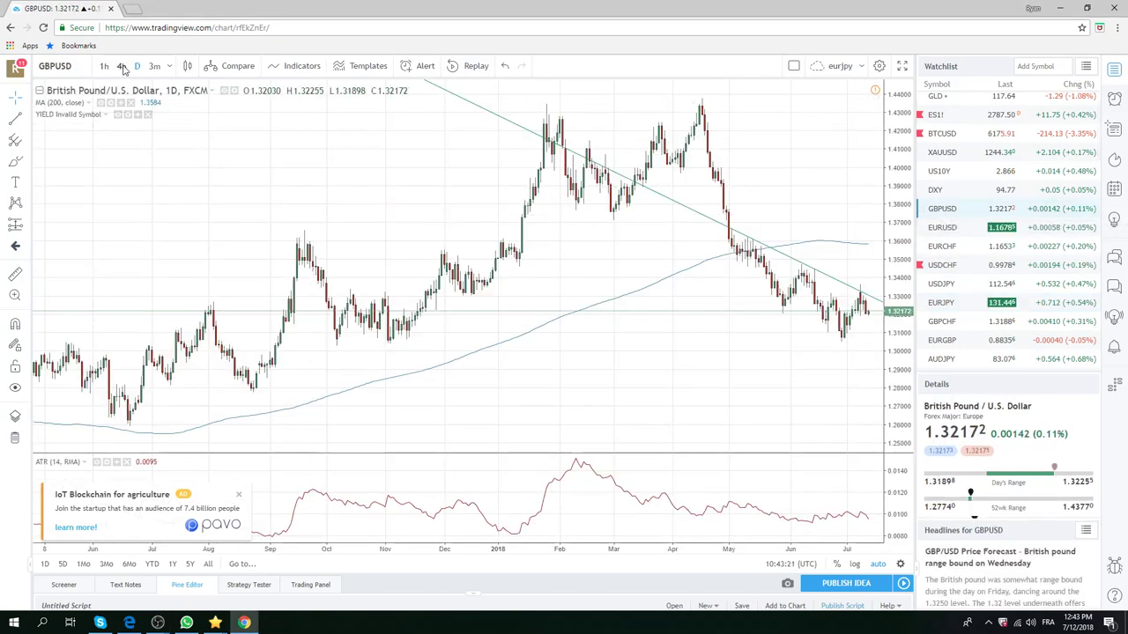
left_click(121, 66)
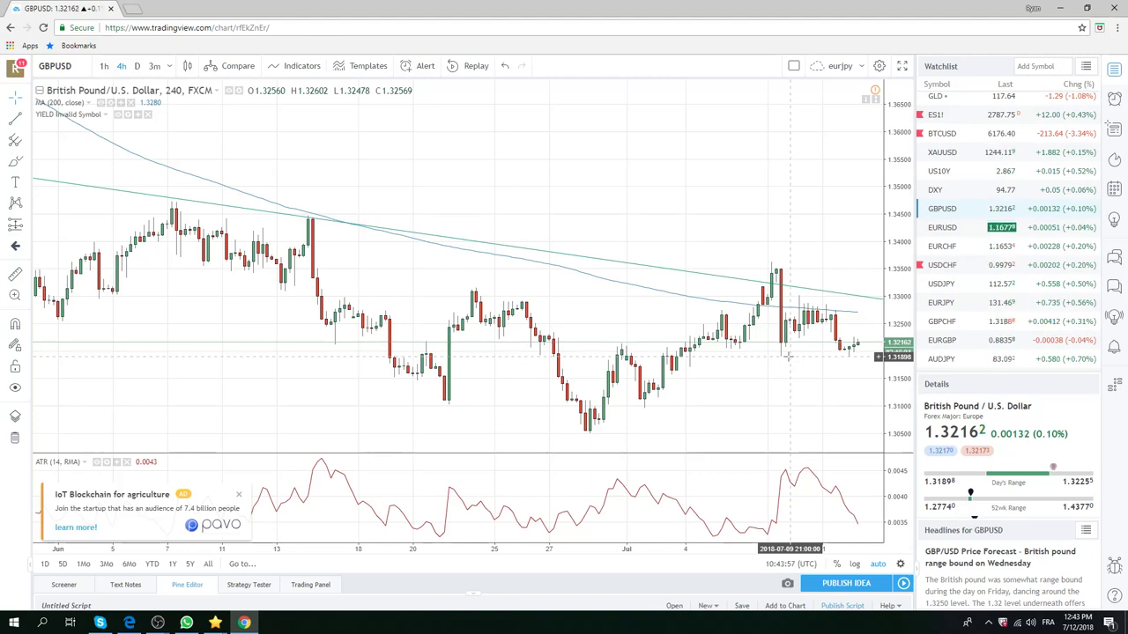
Load ES1! from the top of the watchlist onto the 4-hour chart.
scroll(939, 176, "up", 2)
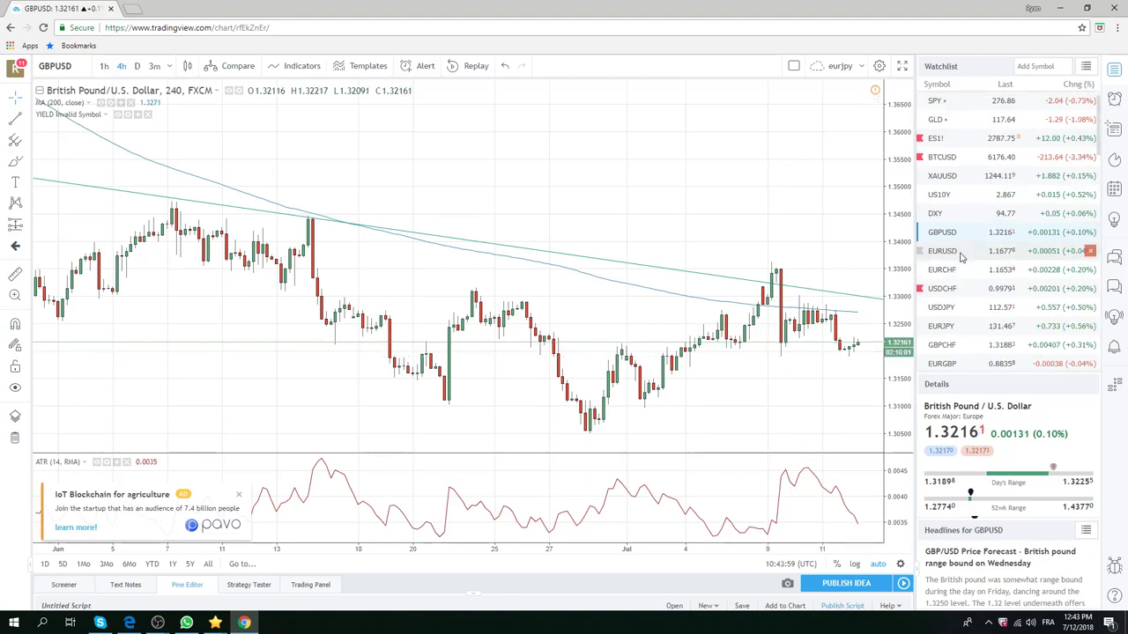
left_click(937, 156)
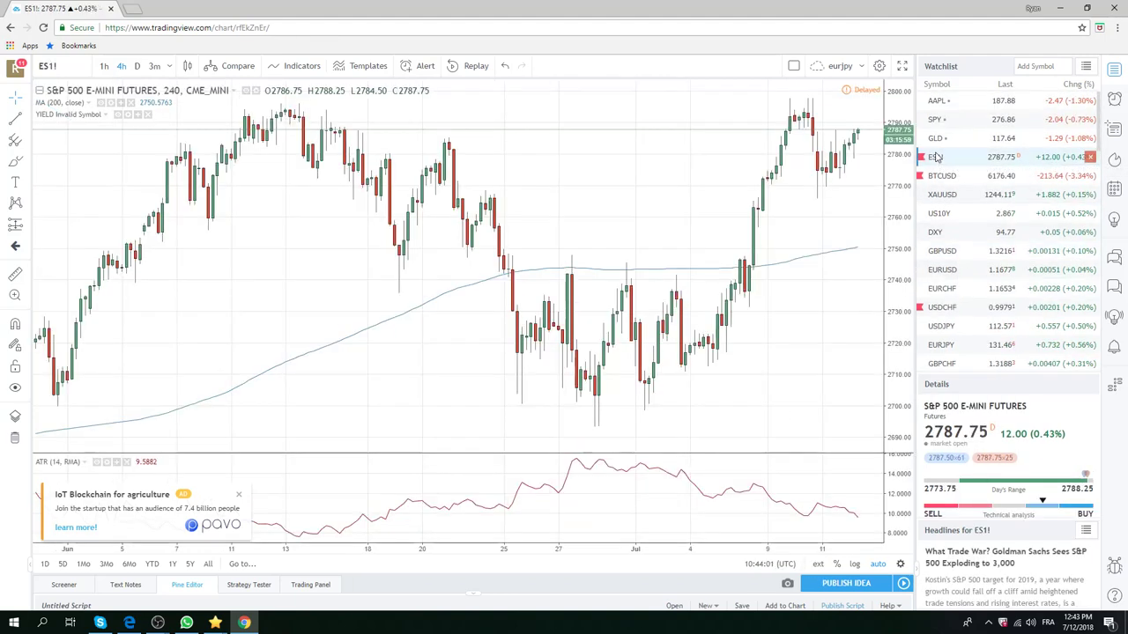